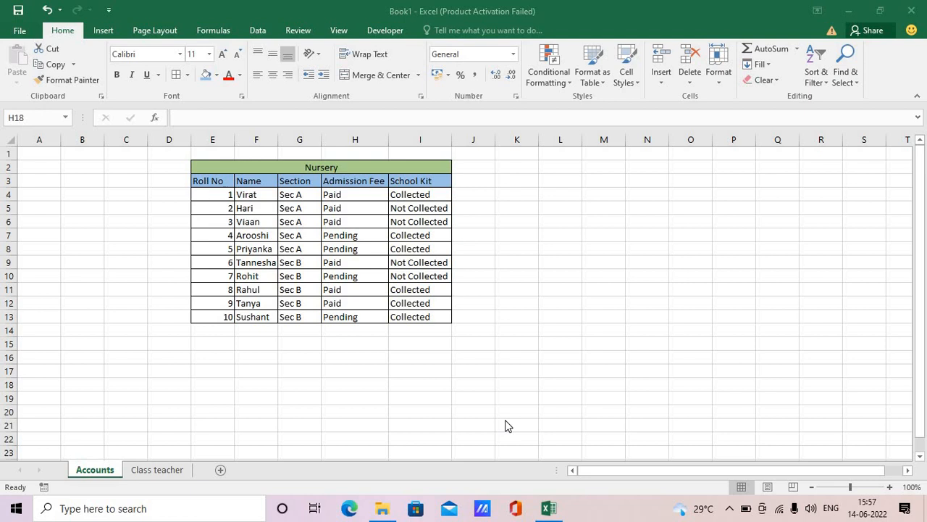
Step: Examine the Nursery tables on the Accounts and Class teacher sheets, comparing their Roll No and School Kit columns
left_click(536, 276)
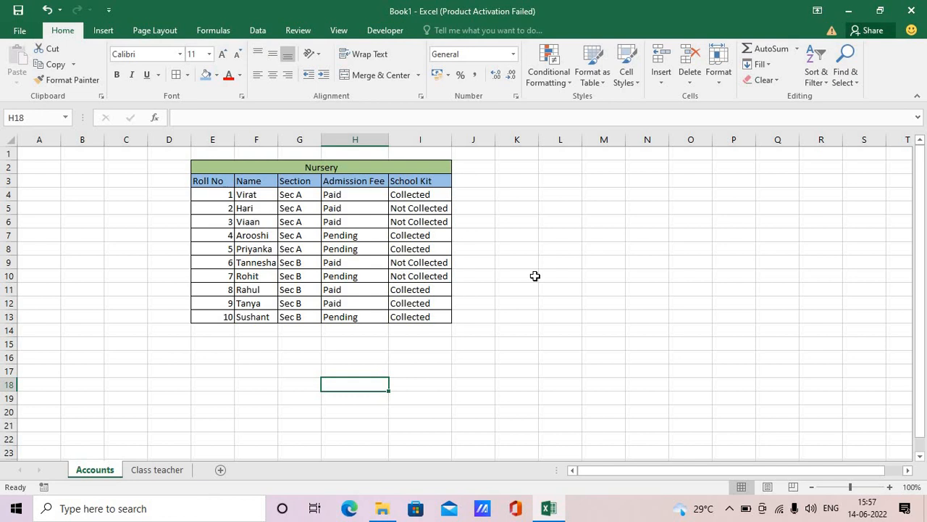
left_click(163, 470)
left_click(352, 240)
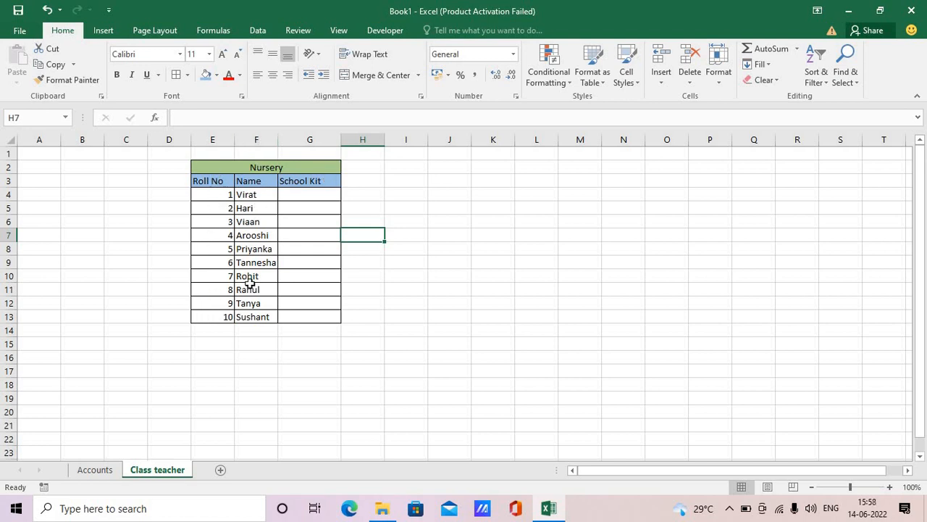
left_click(303, 198)
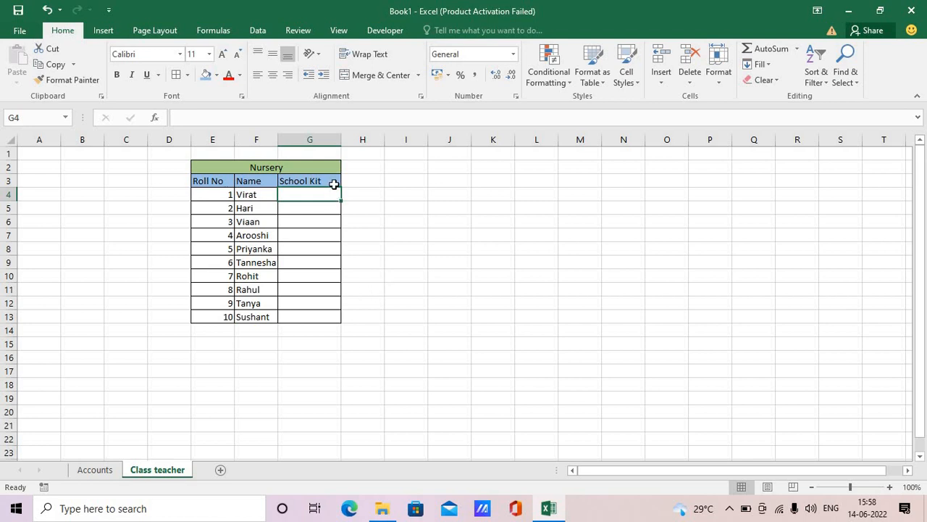
key("ctrl+Page_Up")
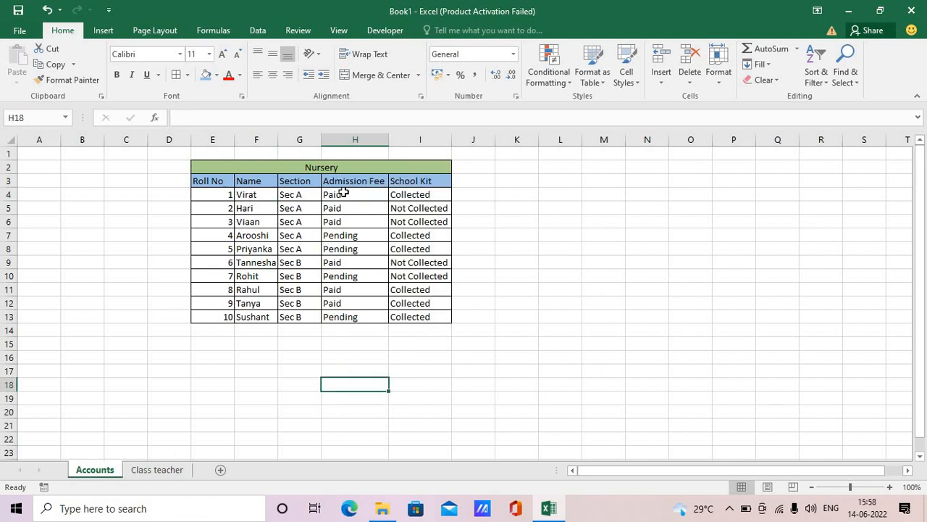
left_click(343, 192)
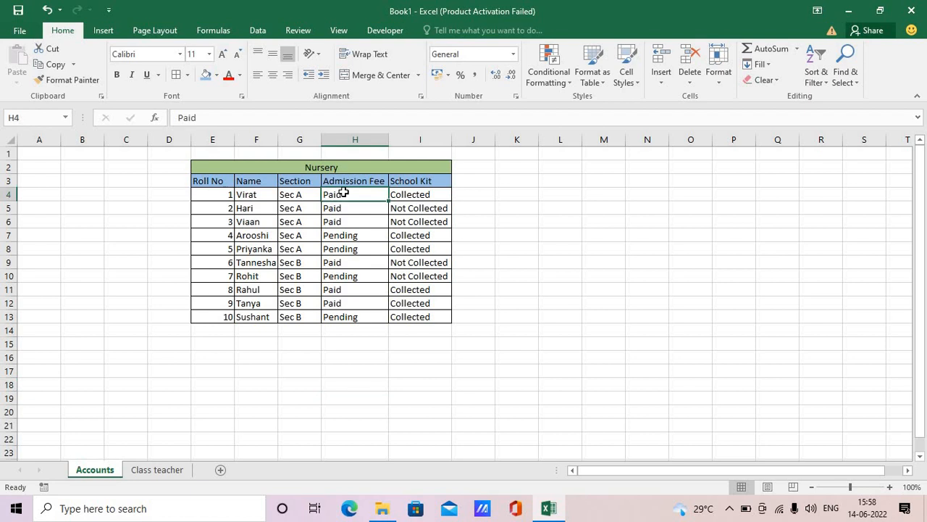
left_click(421, 141)
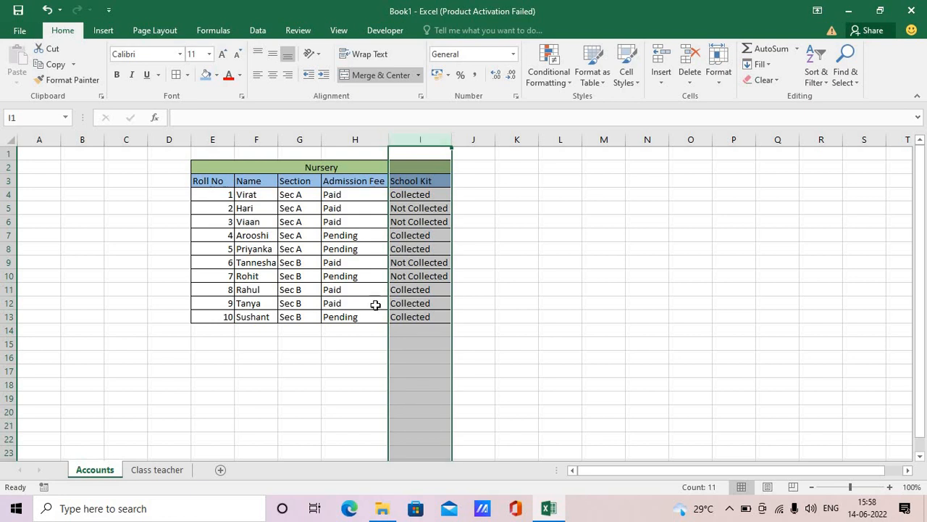
left_click(407, 302)
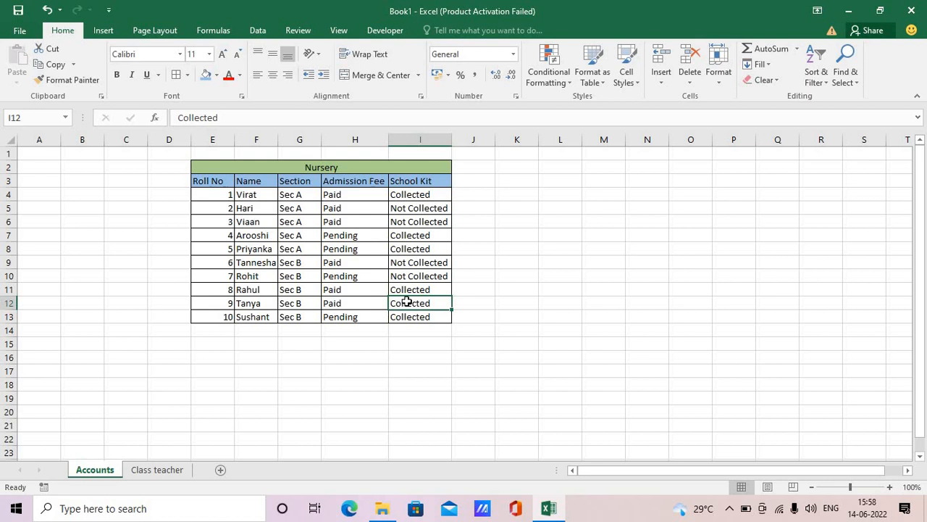
left_click(156, 470)
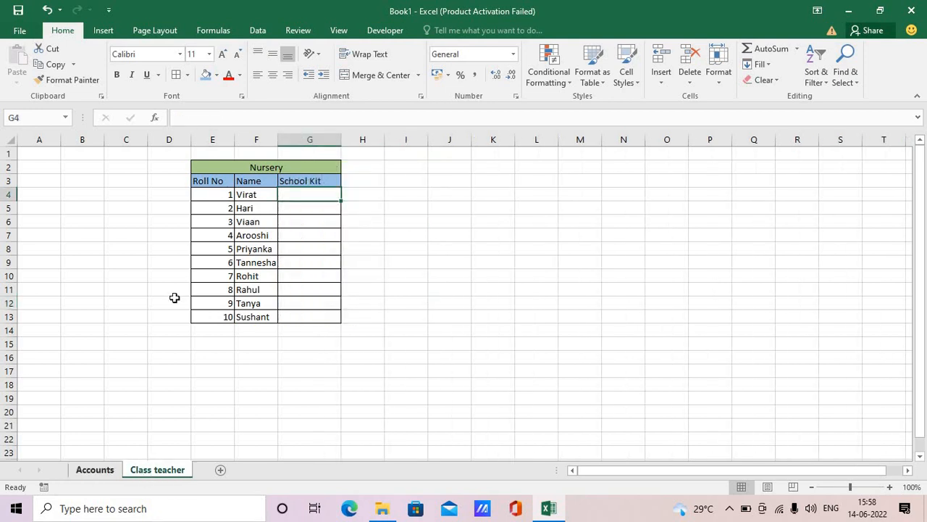
left_click(214, 192)
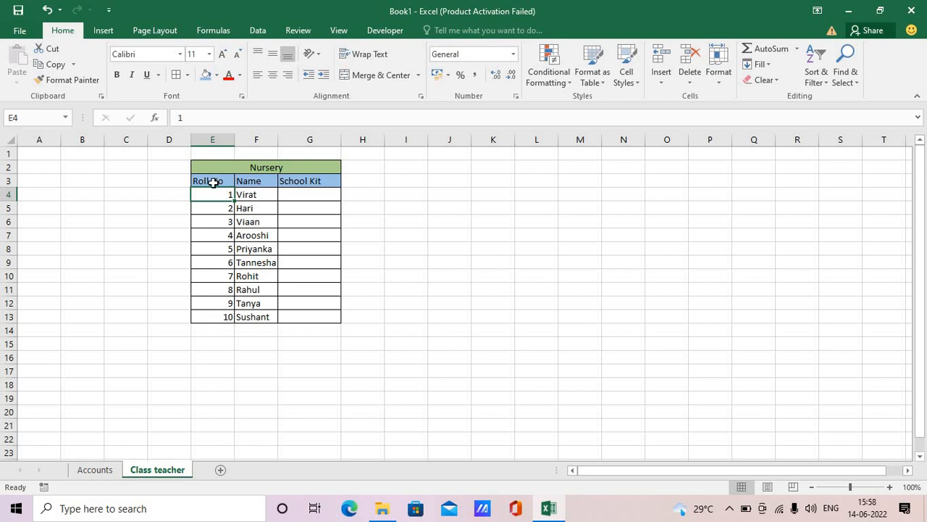
left_click(307, 192)
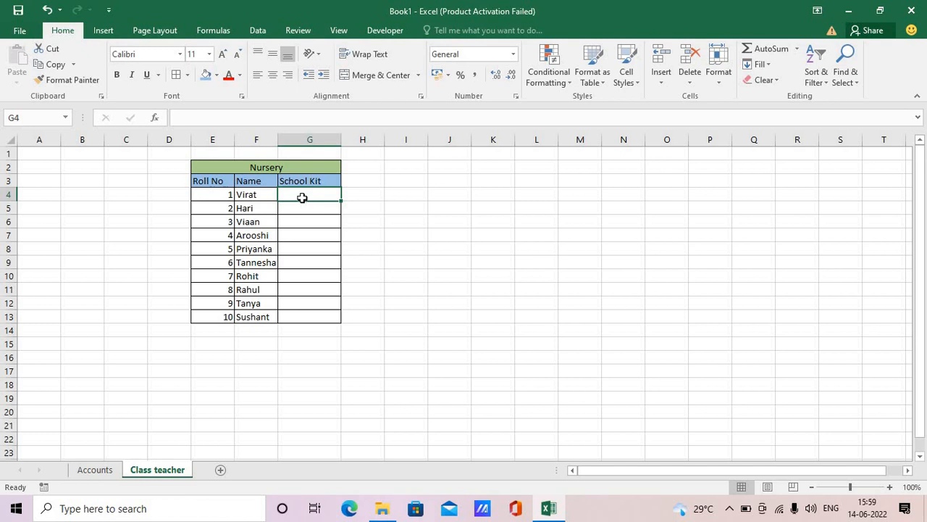
left_click(113, 471)
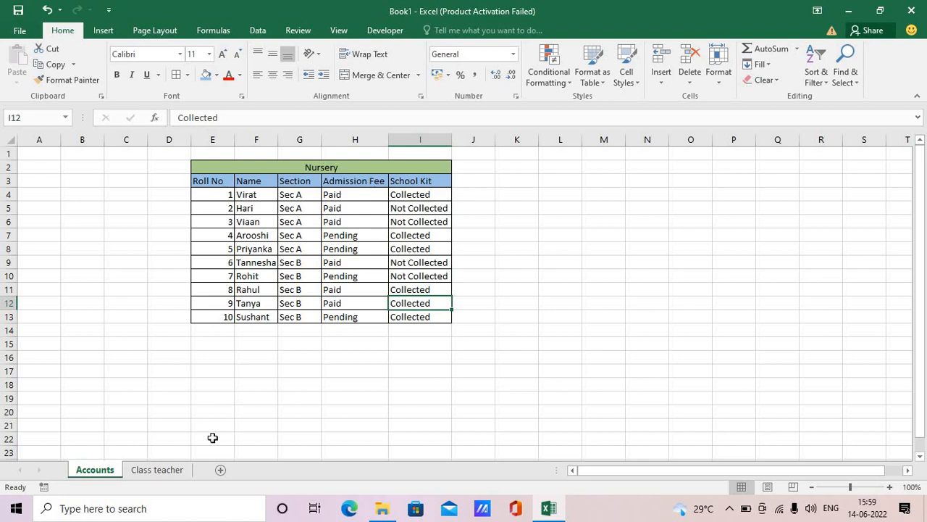
Step: Start a VLOOKUP formula in cell G4 of the Class teacher sheet with roll number cell E4 as the lookup value
left_click(169, 471)
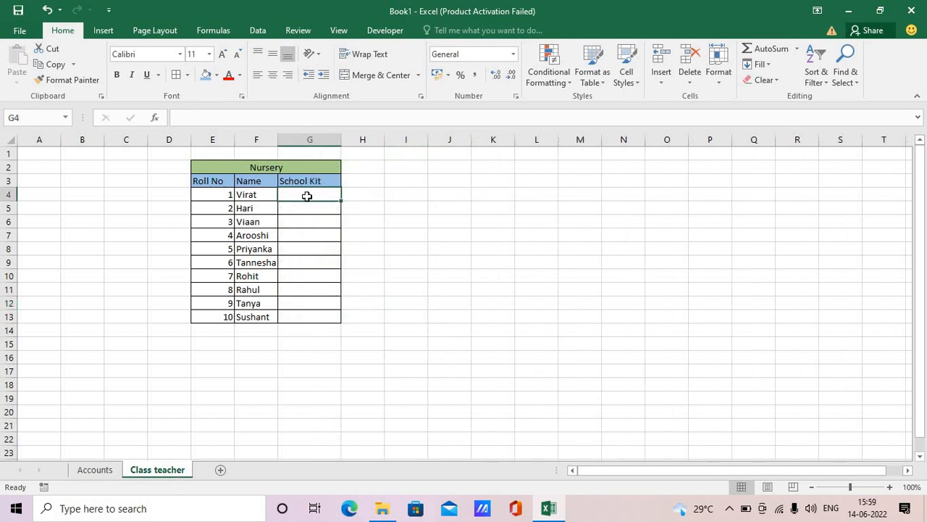
type("=")
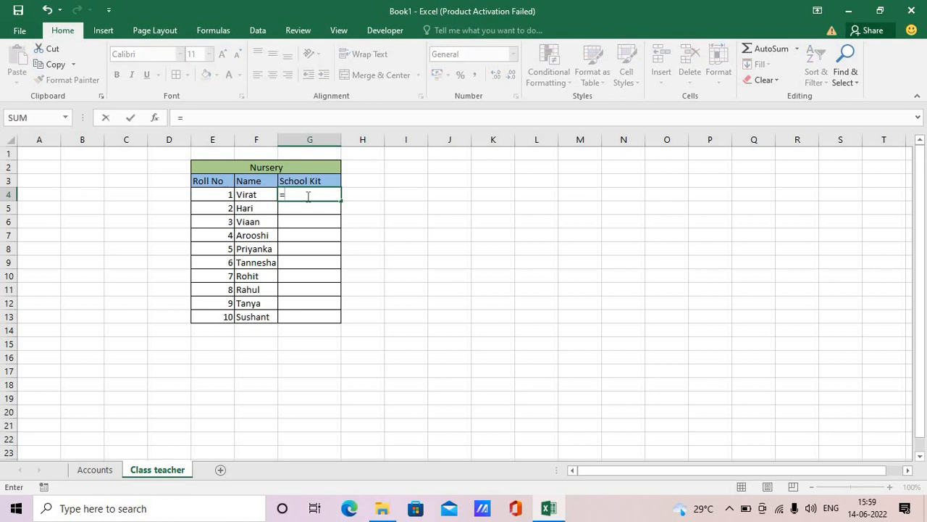
type("vl")
key("Tab")
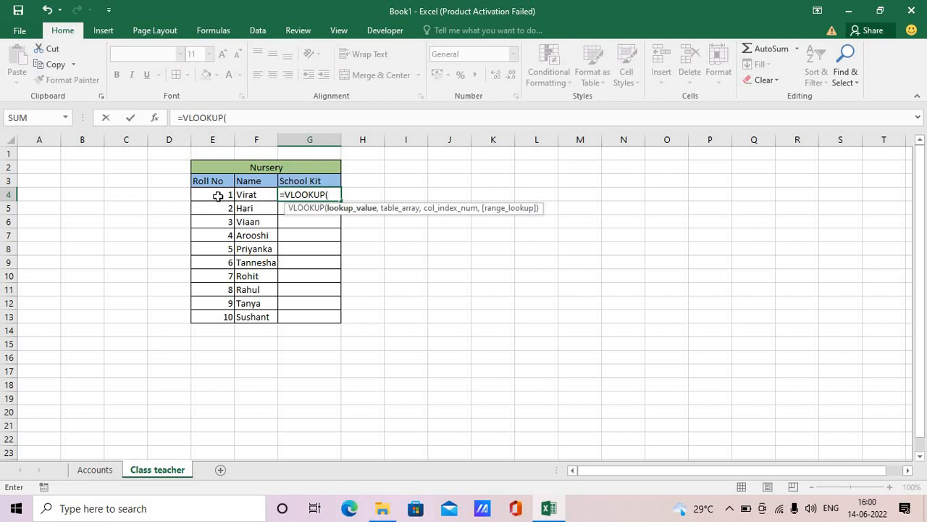
left_click(218, 196)
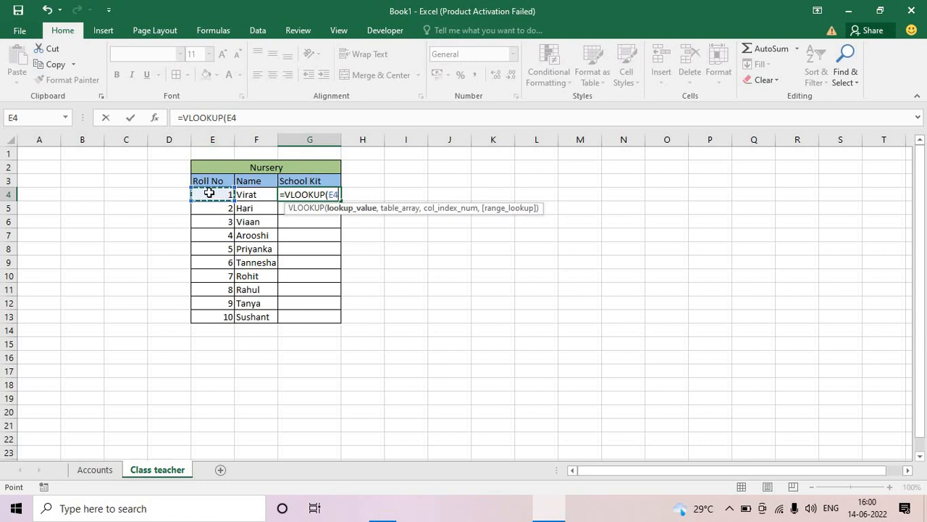
type(",")
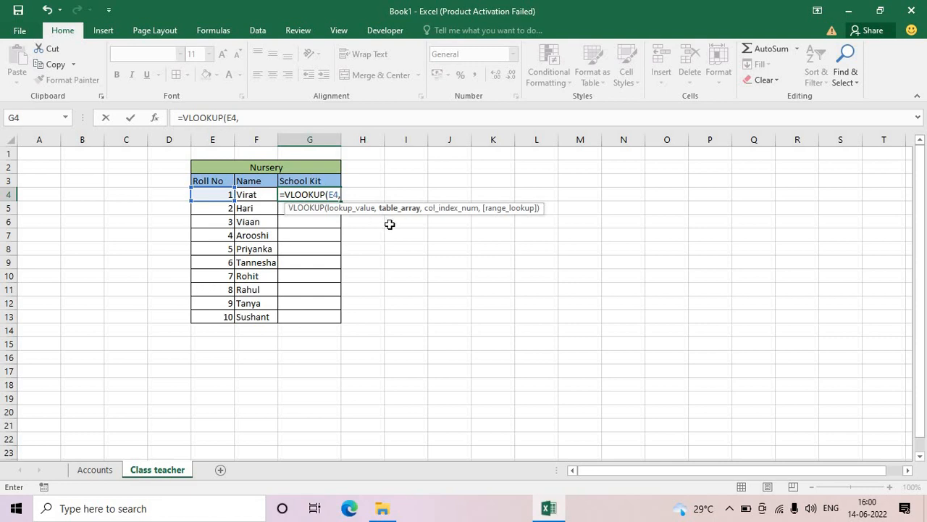
Step: Supply the Accounts sheet range E4:I13 as the table array, locked as the absolute reference $E$4:$I$13
left_click(95, 470)
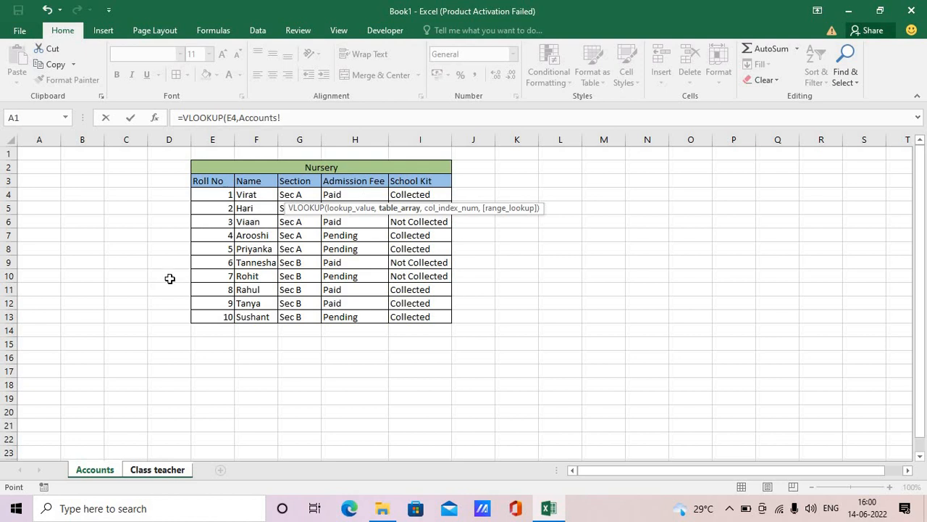
left_click(216, 197)
key("shift+Right")
key("shift+Right")
key("shift+Right")
key("shift+Right")
key("shift+Down")
key("shift+Down")
key("shift+Down")
key("shift+Down")
key("shift+Down")
key("shift+Down")
key("shift+Down")
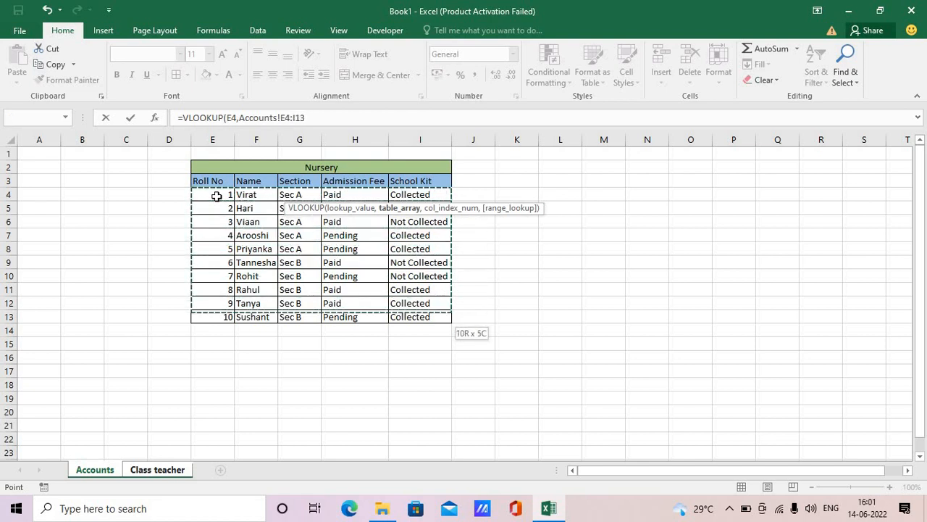
key("shift+Down")
key("shift+Down")
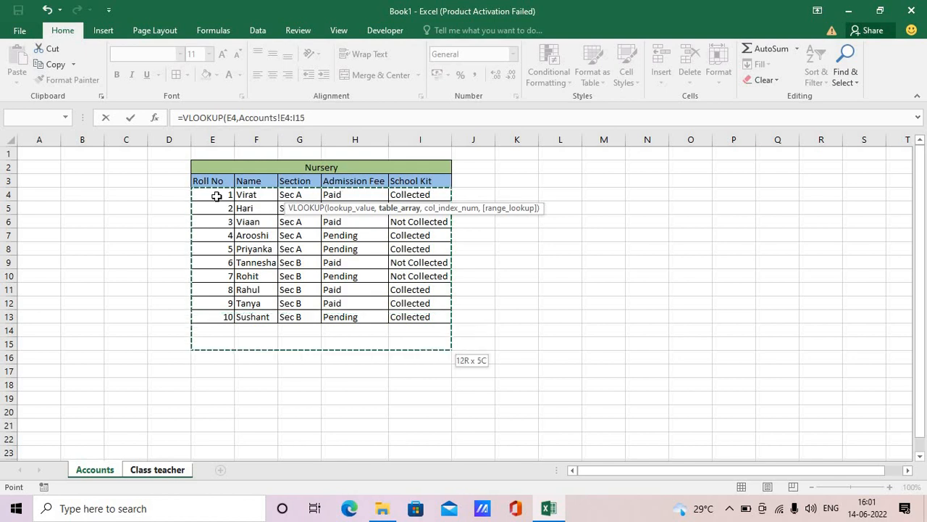
key("shift+Up")
key("shift+Up")
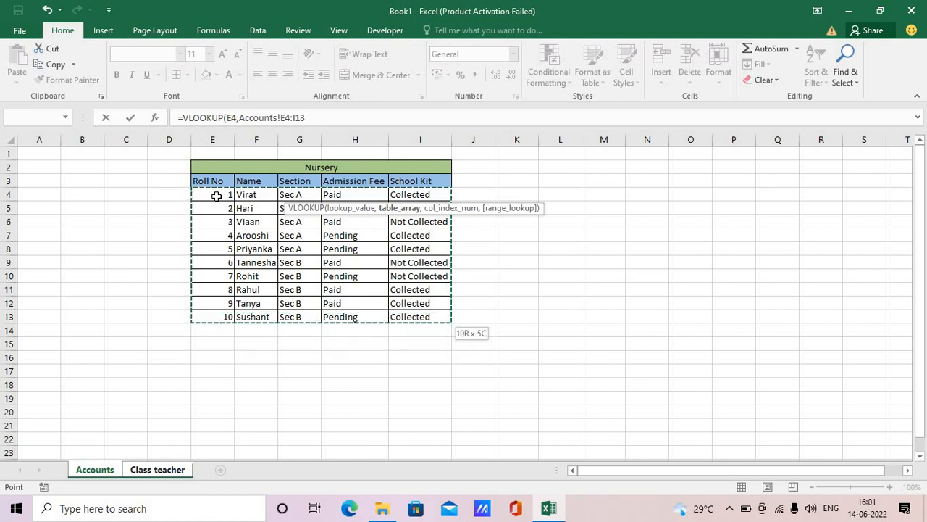
key("F4")
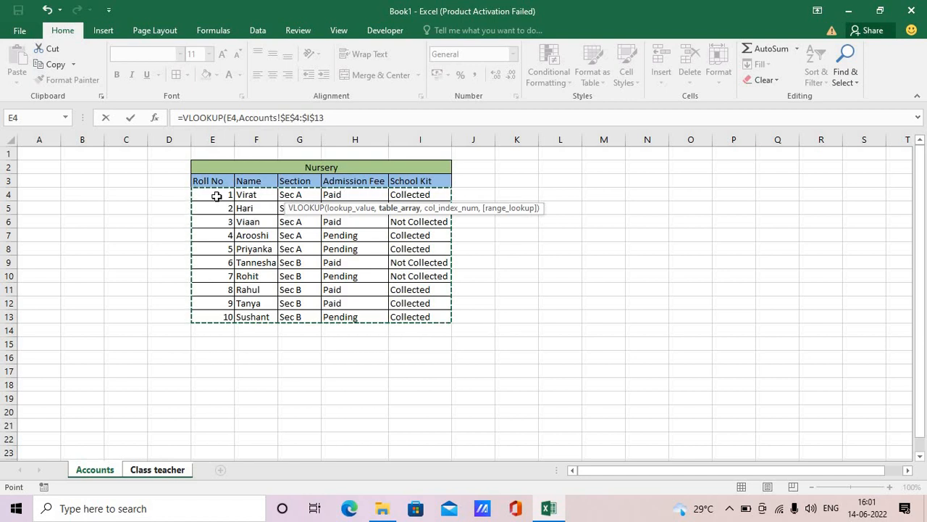
type(",")
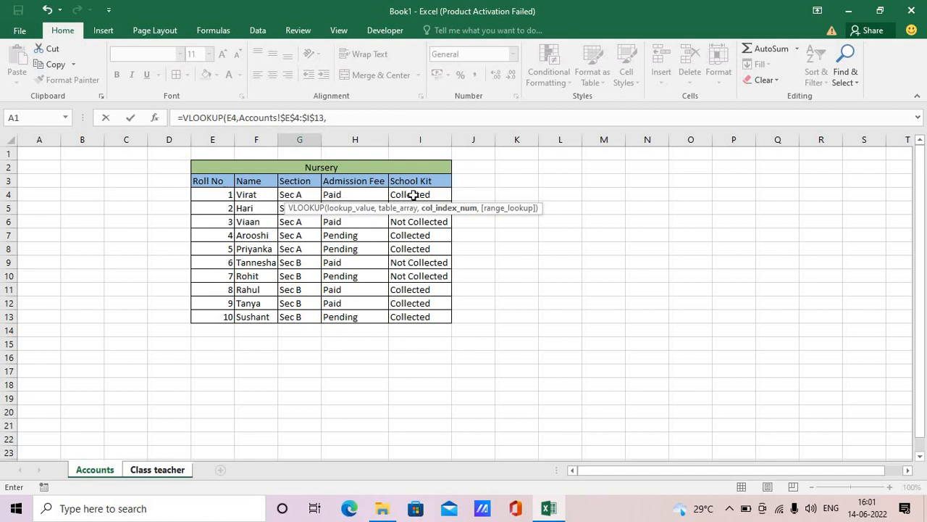
Step: Complete the VLOOKUP formula with column index 5 and FALSE for an exact match
left_click(355, 125)
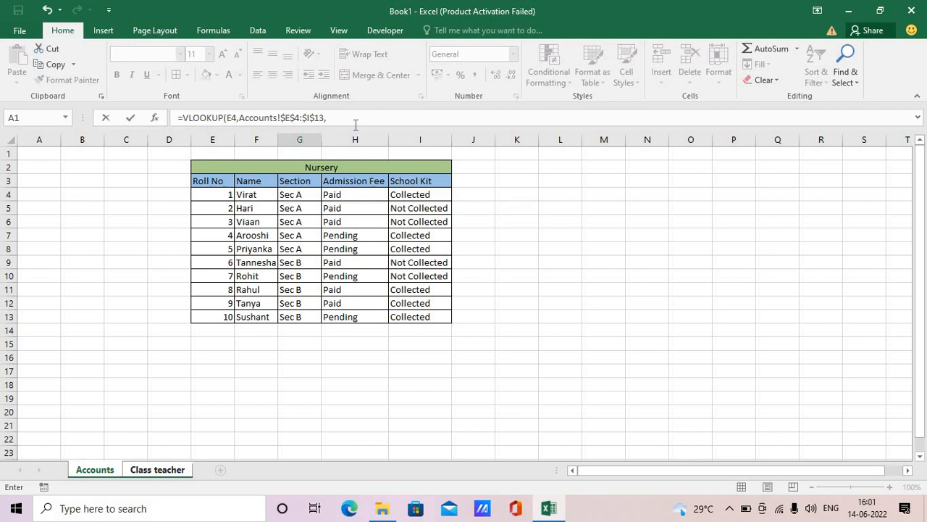
type("5,")
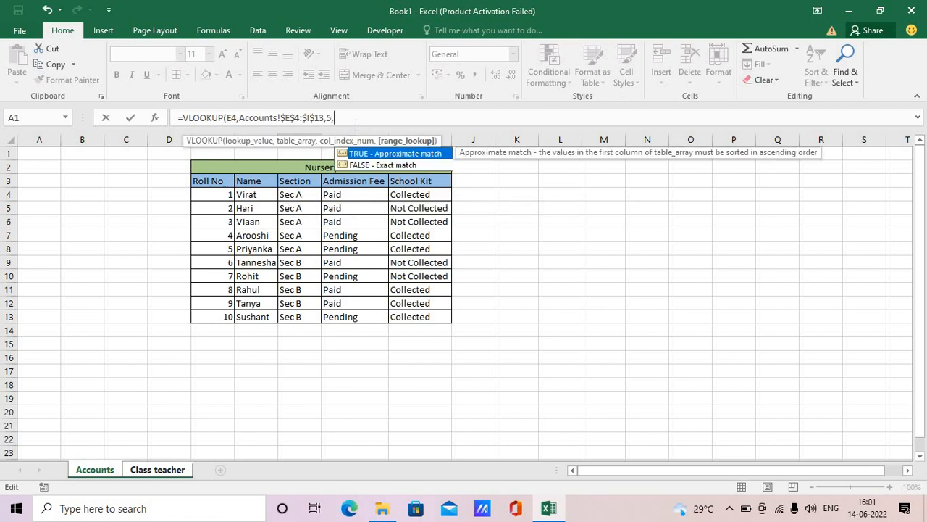
key("Down")
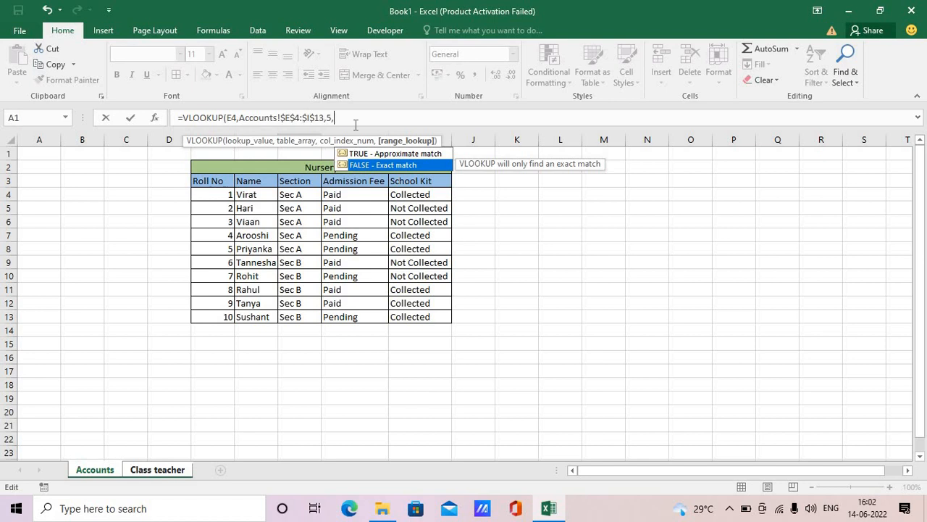
key("Tab")
type(")")
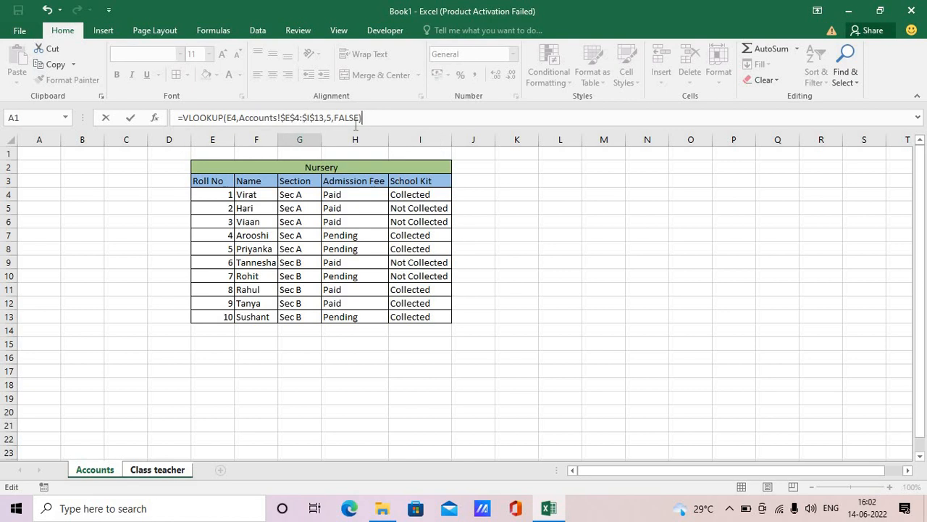
key("Return")
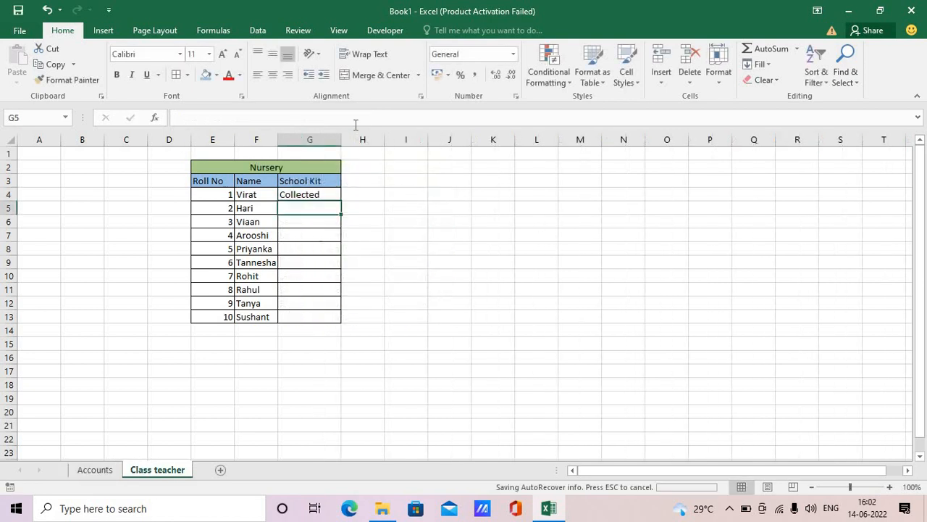
Step: Copy the School Kit formula from G4 down to G13 on the Class teacher sheet
left_click(287, 194)
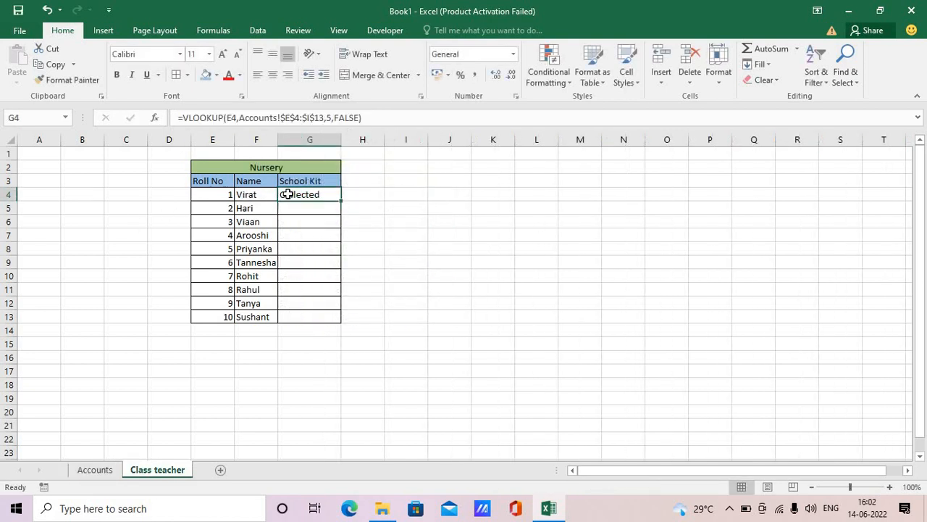
left_click(79, 471)
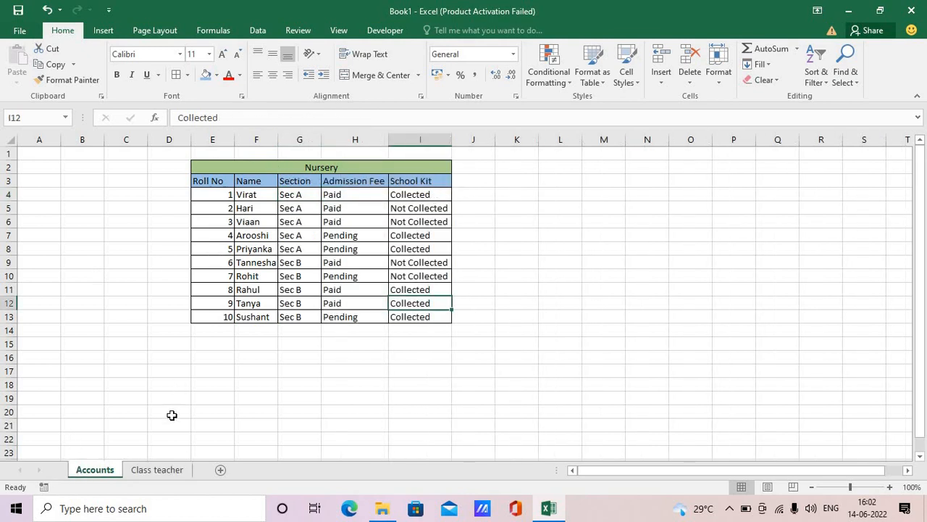
left_click(169, 471)
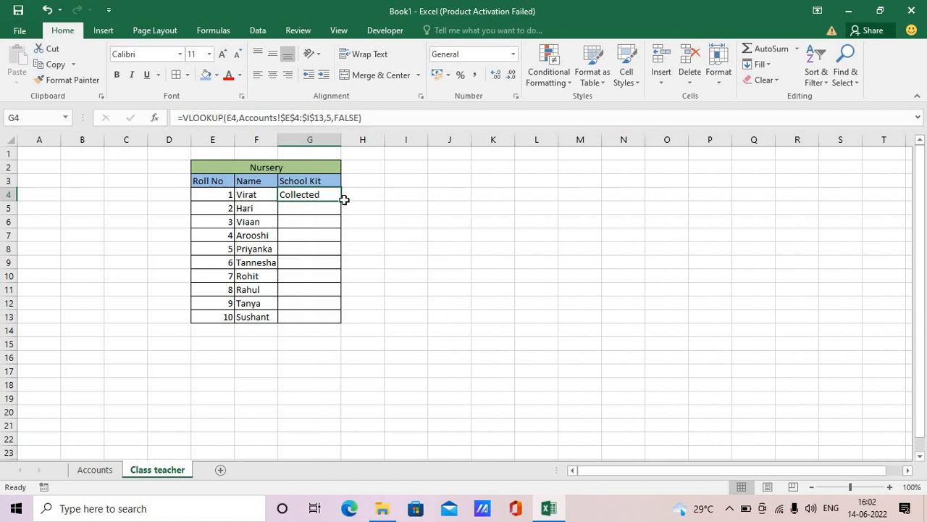
left_click_drag(340, 201, 328, 318)
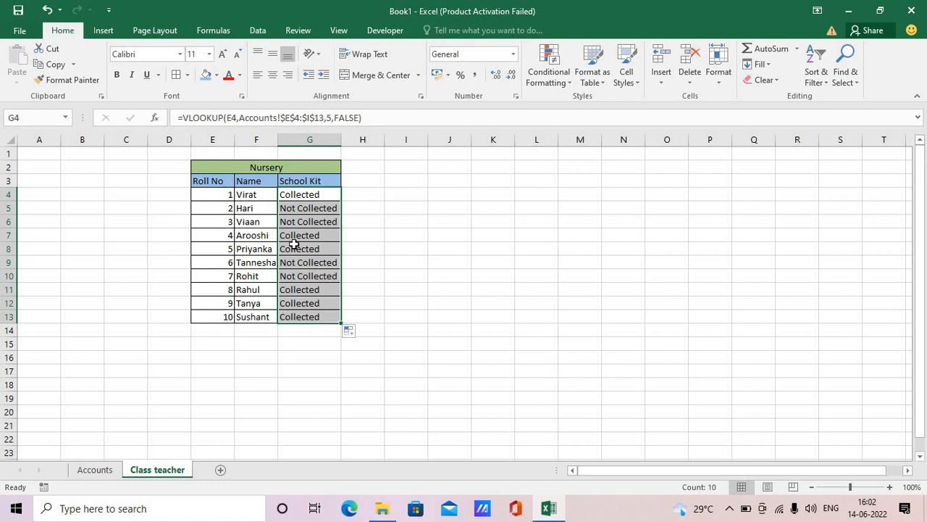
Step: Review the VLOOKUP formulas down the School Kit column, checking the lookup cell and the locked table range in each row
left_click(366, 169)
left_click(305, 190)
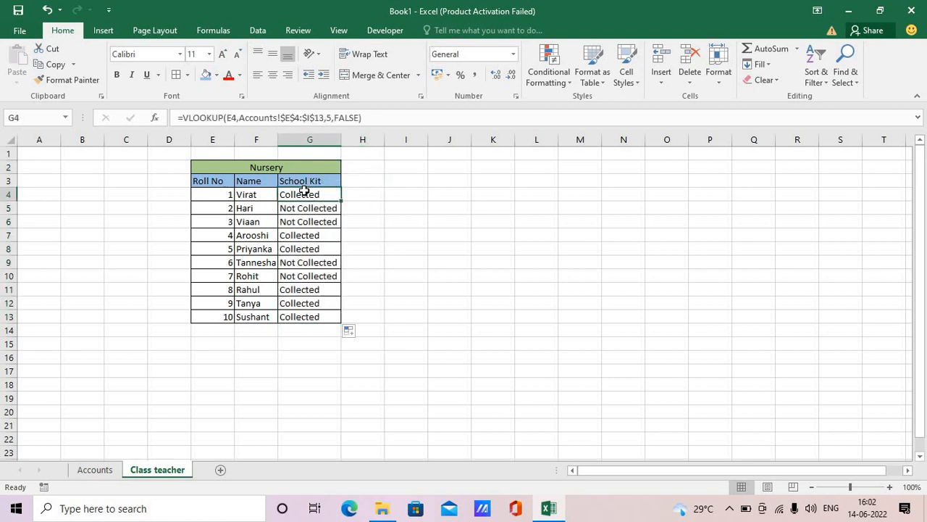
key("Down")
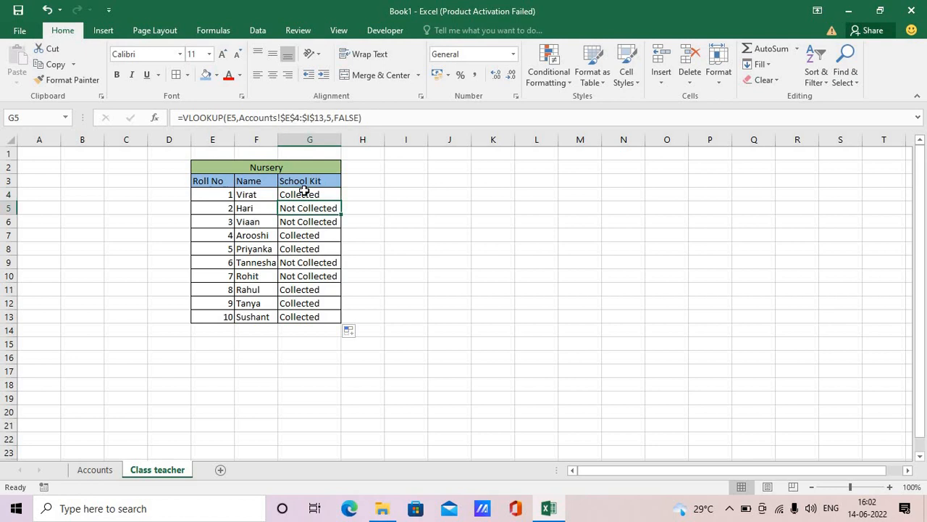
key("Down")
key("Down")
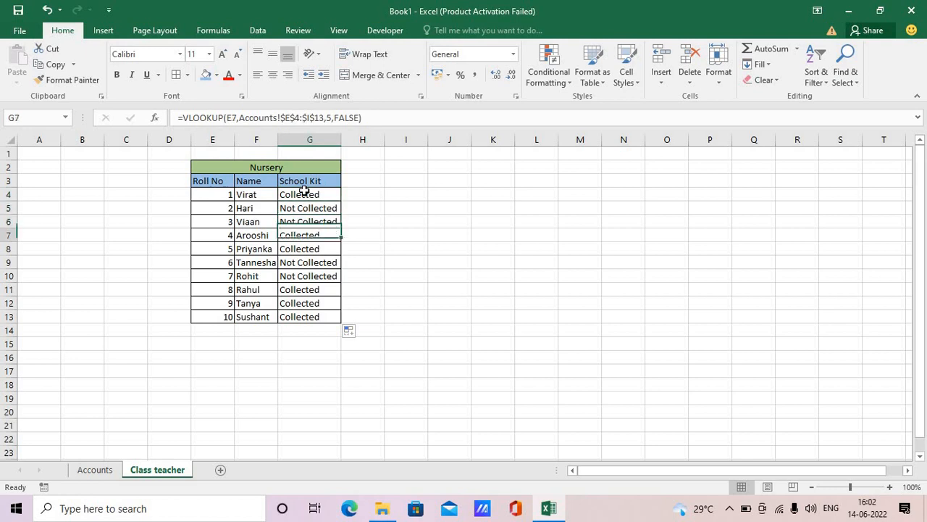
key("Down")
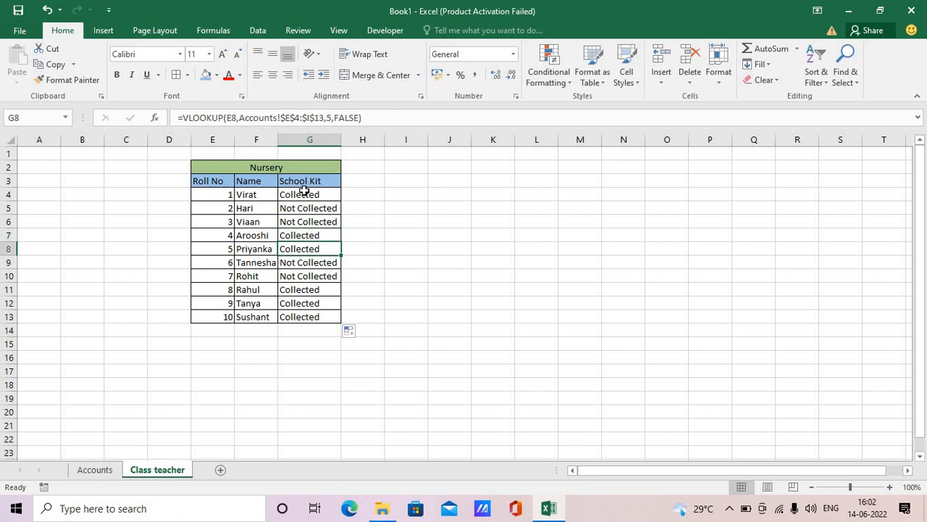
key("Down")
key("Down")
key("Down")
key("Down")
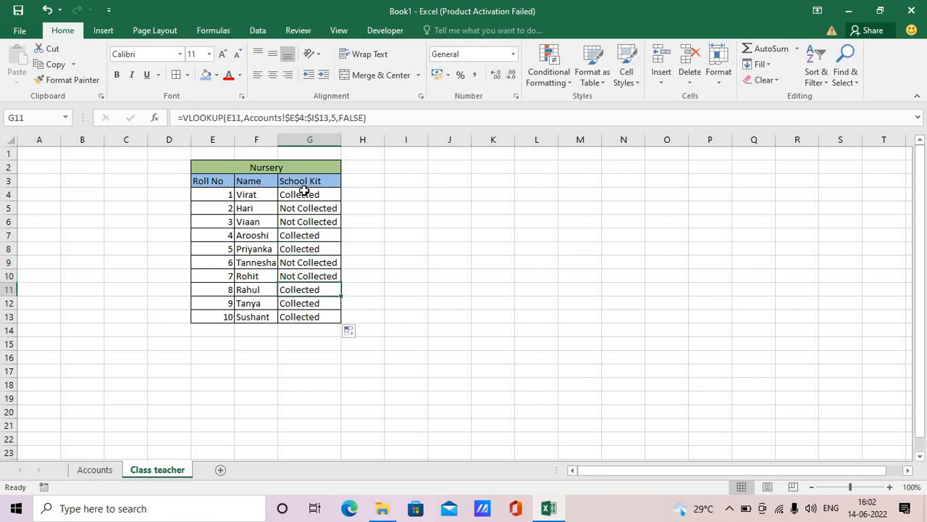
key("Down")
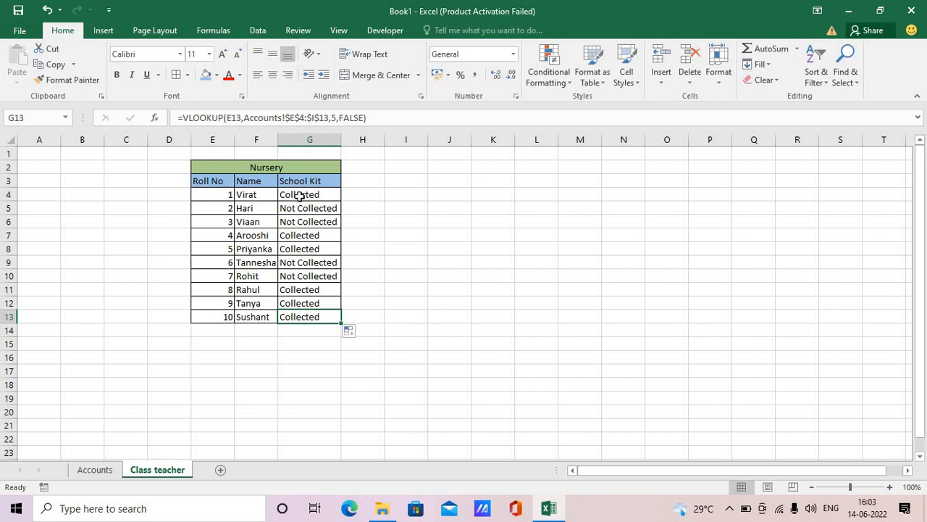
left_click(301, 196)
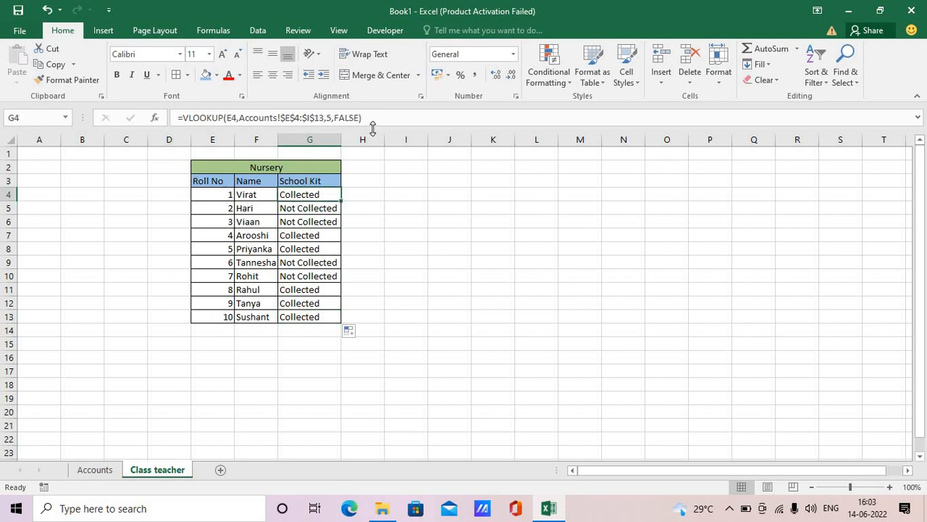